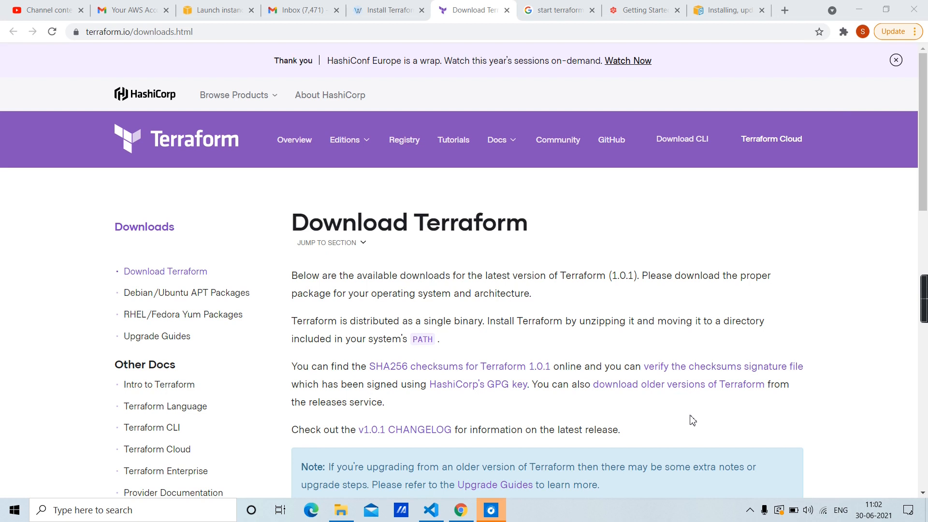
# Step: Download the 64-bit Windows package of Terraform 1.0.1 and close the Realtek Audio Console window
pyautogui.scroll(-1, 693, 420)
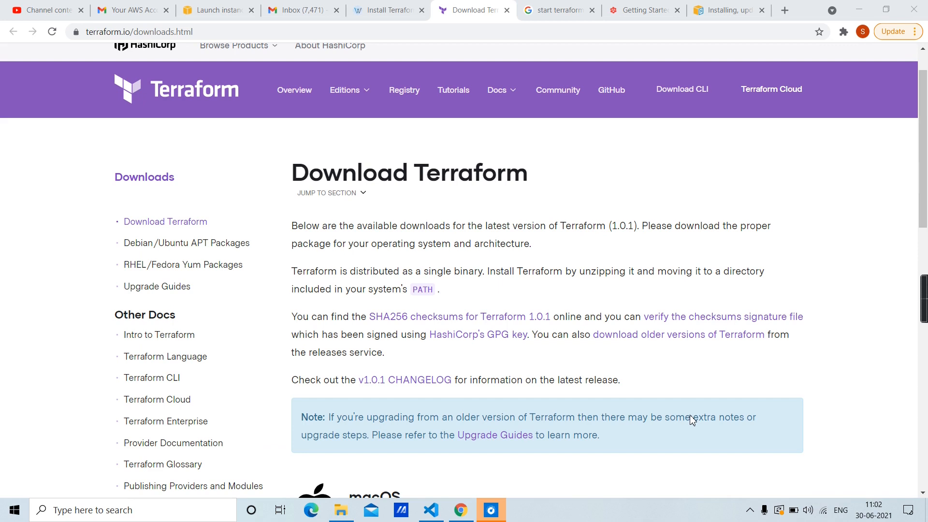
pyautogui.scroll(-1, 926, 240)
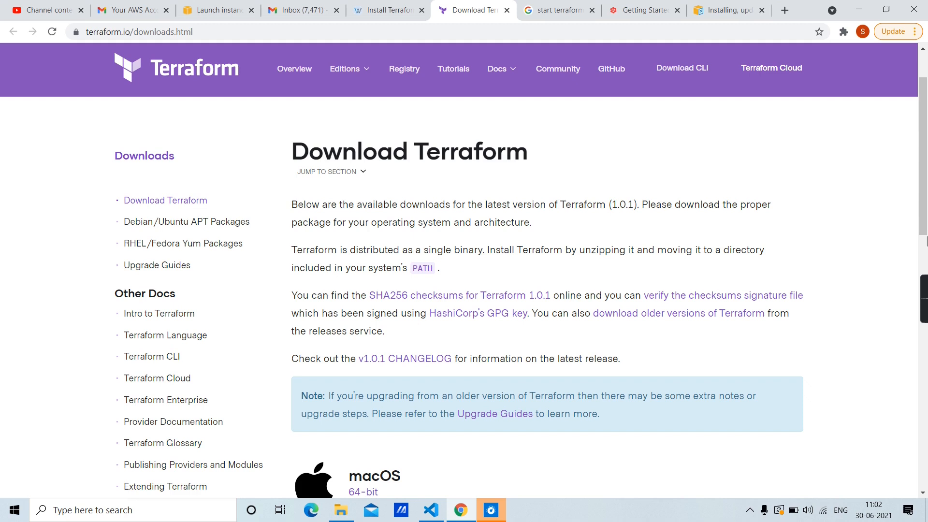
pyautogui.moveTo(925, 211); pyautogui.dragTo(923, 425)
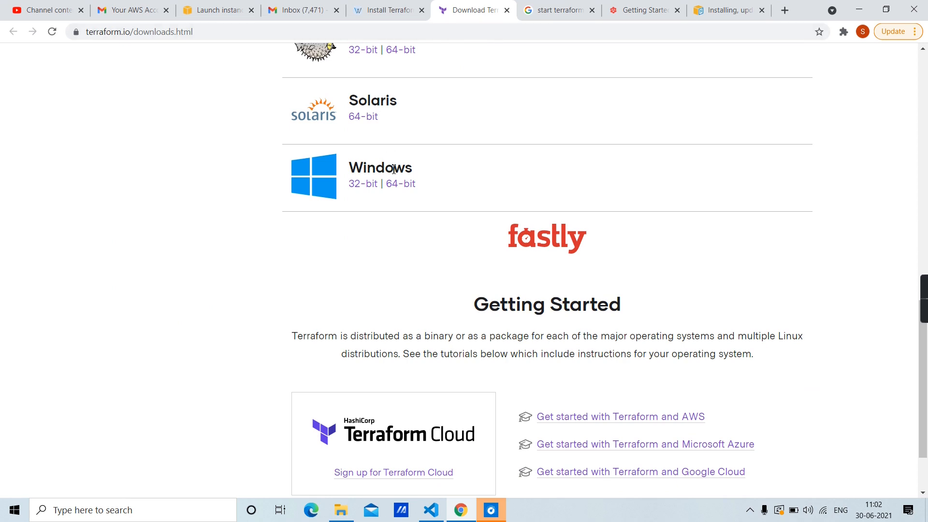
pyautogui.click(401, 186)
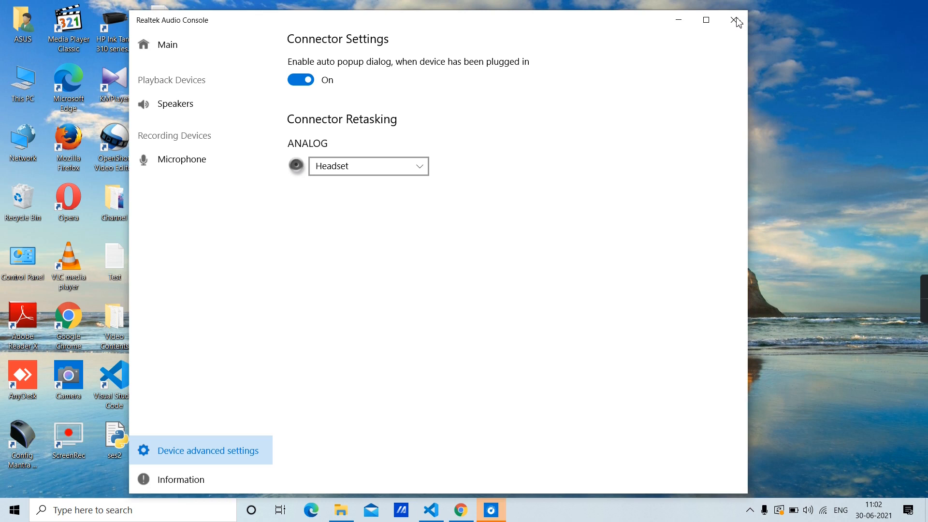
pyautogui.click(735, 20)
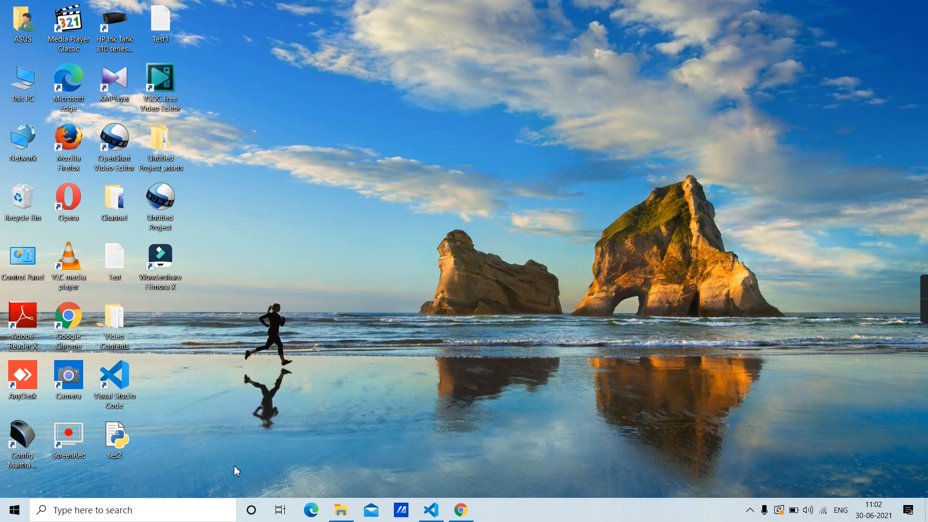
# Step: In File Explorer, create a folder named Terraform at the root of the C: drive and open it
pyautogui.click(341, 510)
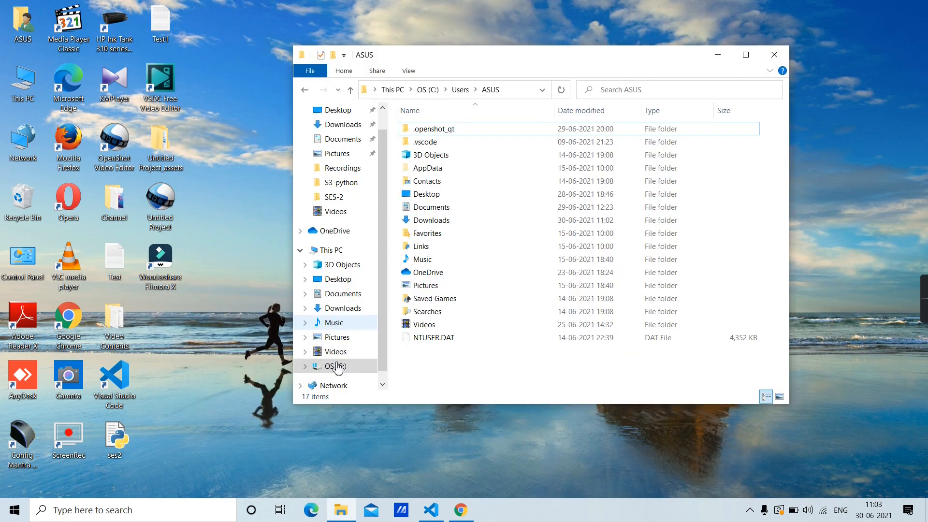
pyautogui.click(337, 366)
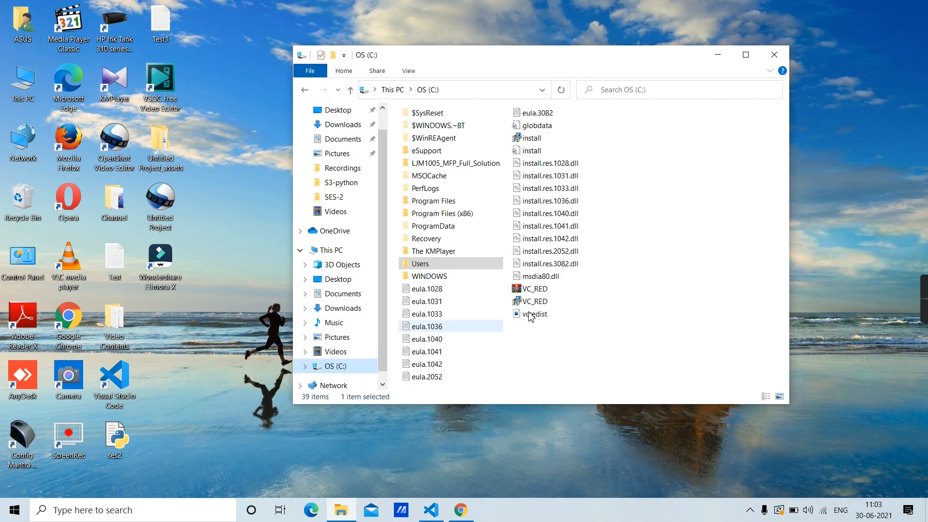
pyautogui.rightClick(605, 333)
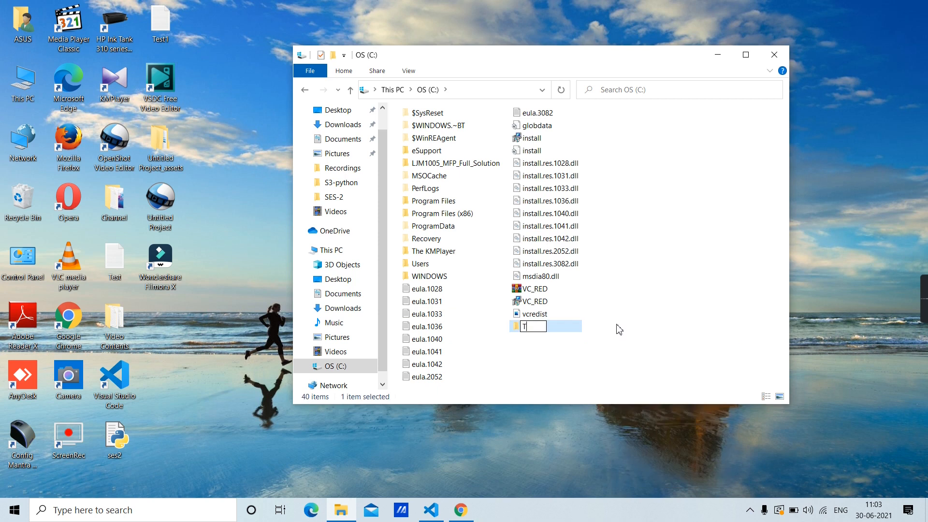
pyautogui.write('erraform')
pyautogui.press('Return')
pyautogui.press('Return')
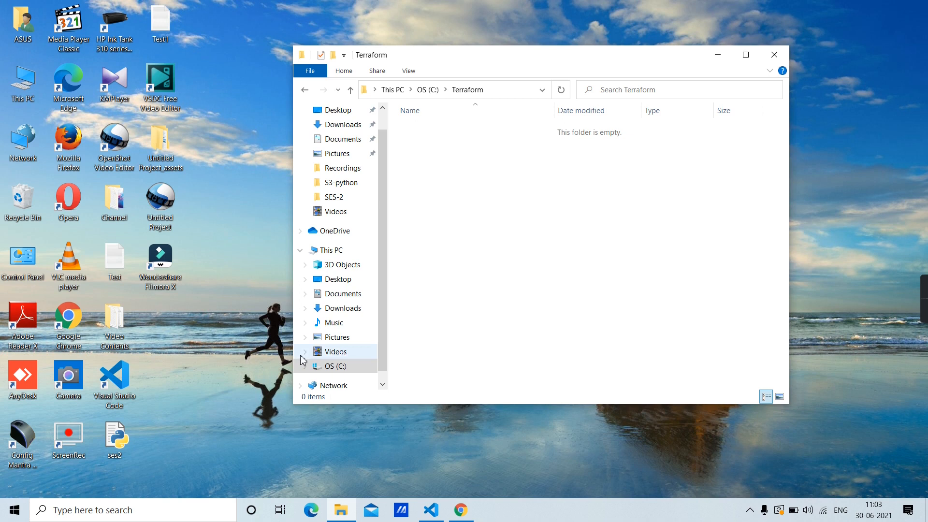
# Step: Copy the terraform_1.0.1_windows_amd64 archive from Downloads into the C:\Terraform folder
pyautogui.click(341, 124)
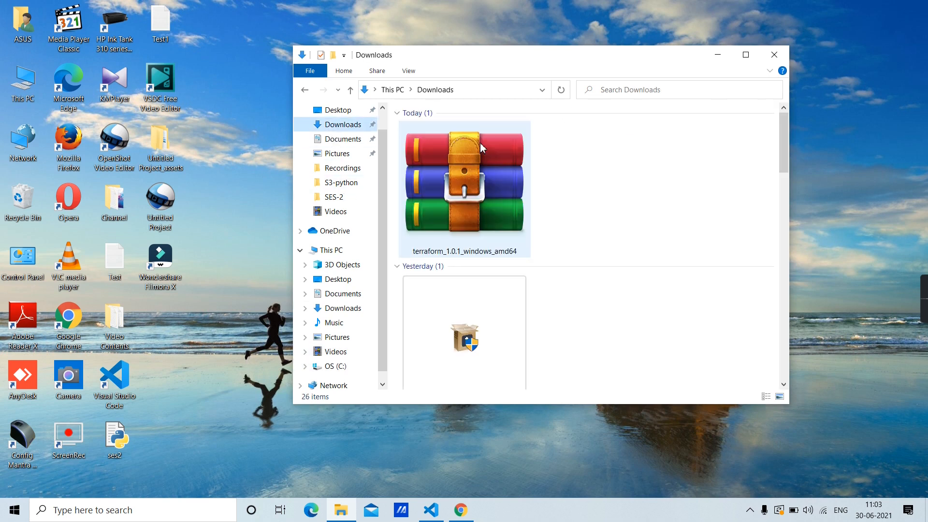
pyautogui.click(459, 179)
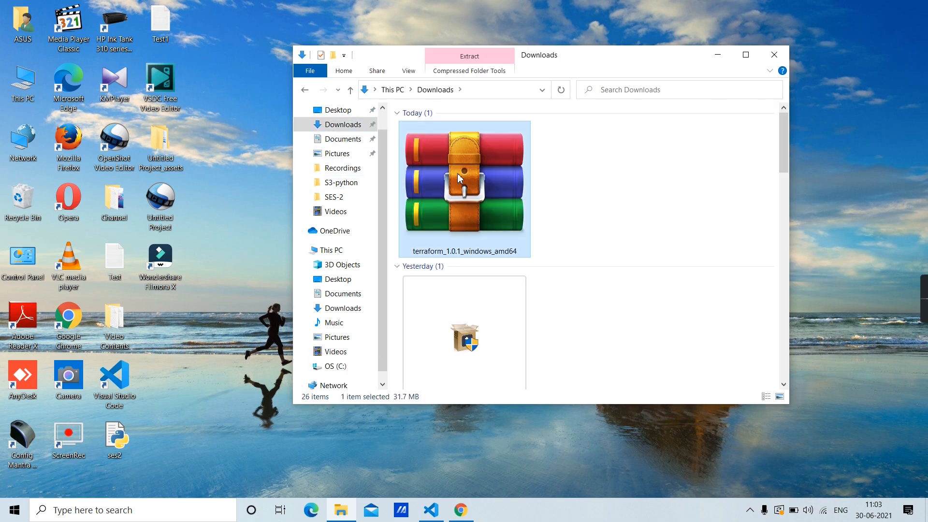
pyautogui.click(345, 367)
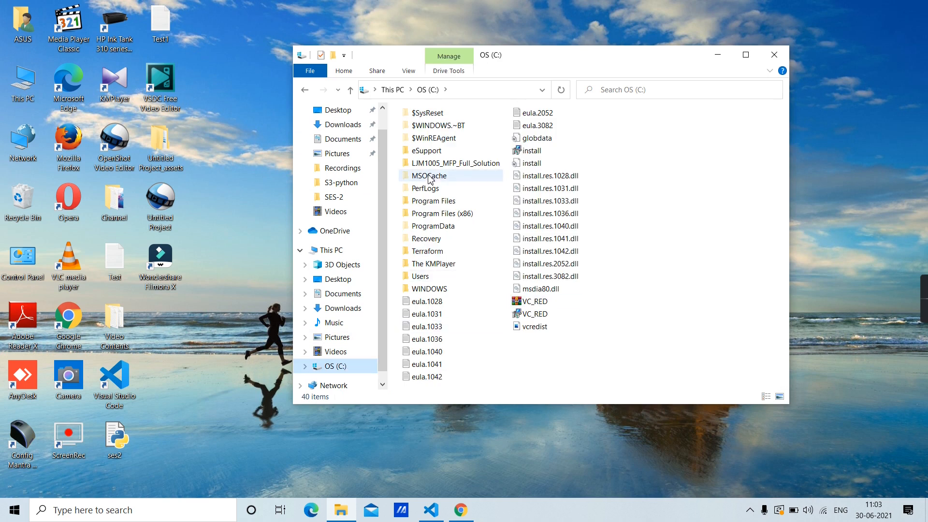
pyautogui.doubleClick(428, 252)
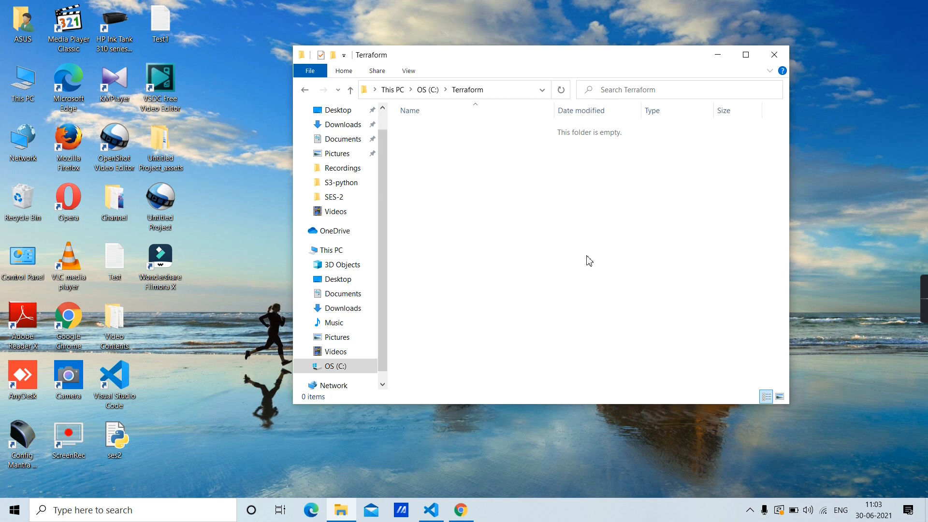
pyautogui.hotkey('ctrl', 'v')
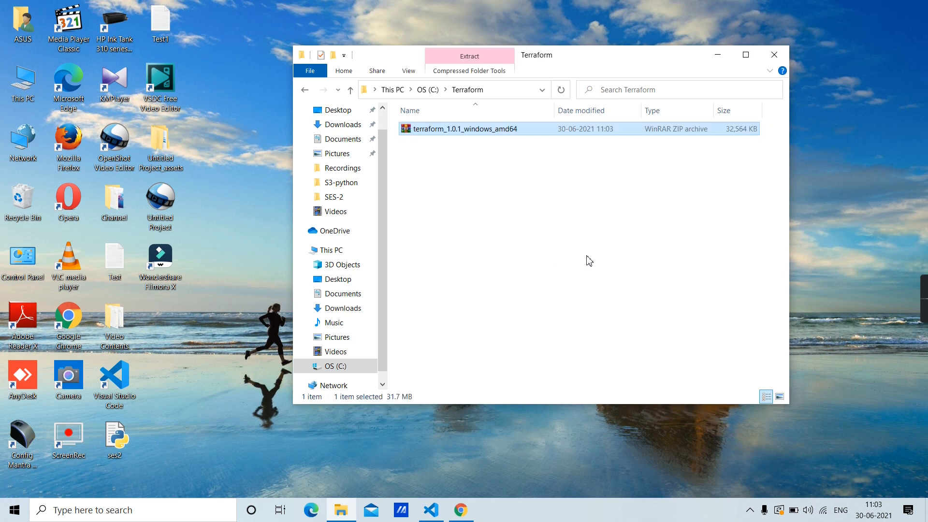
# Step: Extract the terraform_1.0.1_windows_amd64 archive directly into the C:\Terraform folder
pyautogui.click(471, 156)
pyautogui.click(447, 132)
pyautogui.doubleClick(448, 133)
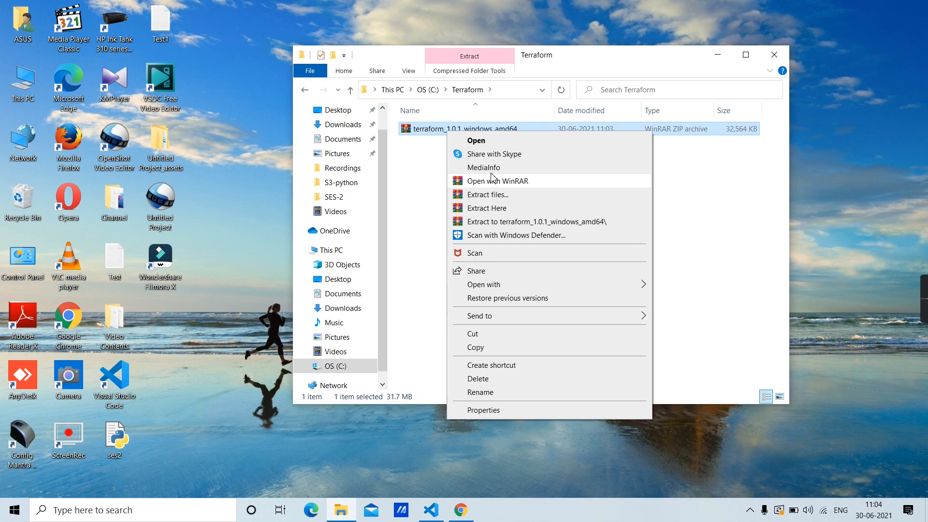
pyautogui.click(484, 209)
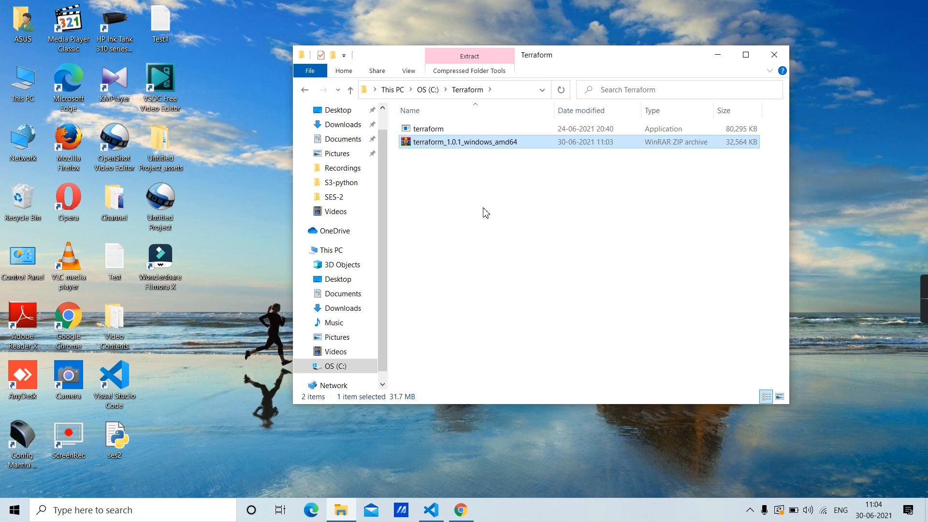
# Step: Search Windows for "variable" and open the Environment Variables dialog from the system properties
pyautogui.click(157, 513)
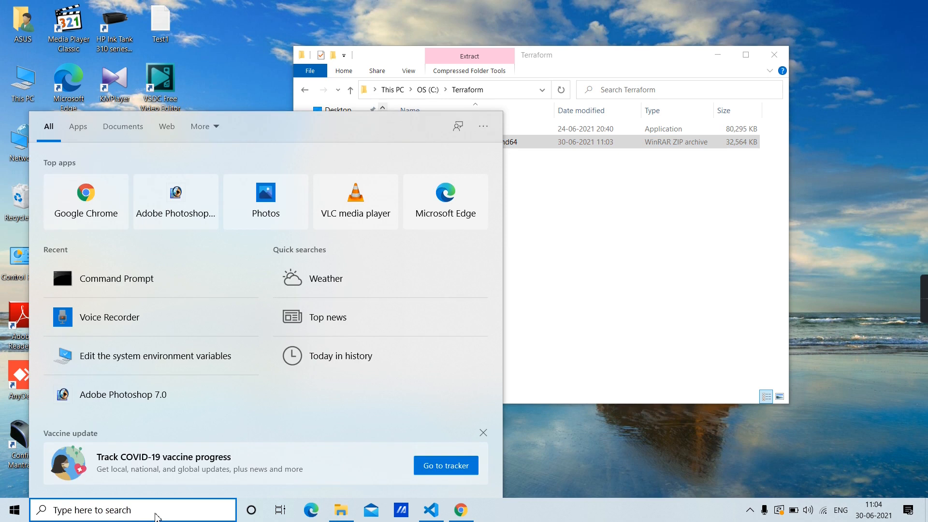
pyautogui.write('variabl')
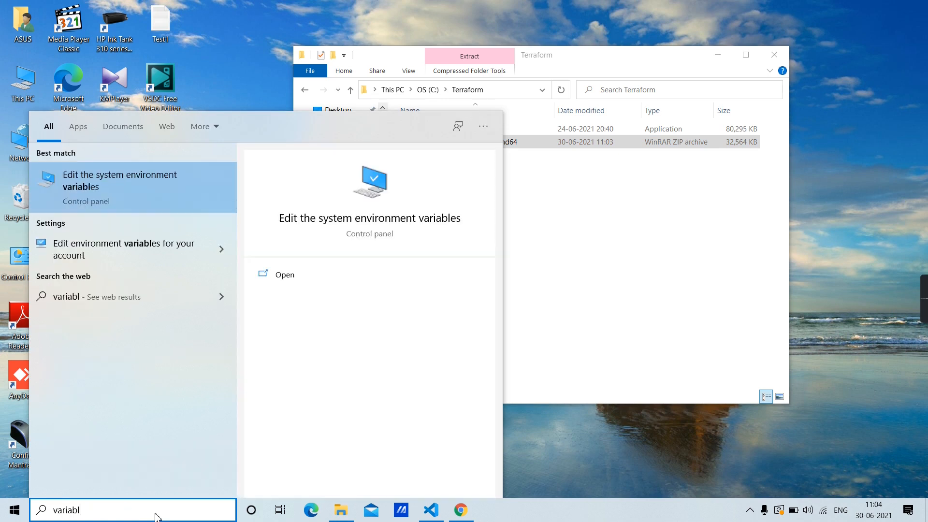
pyautogui.write('e')
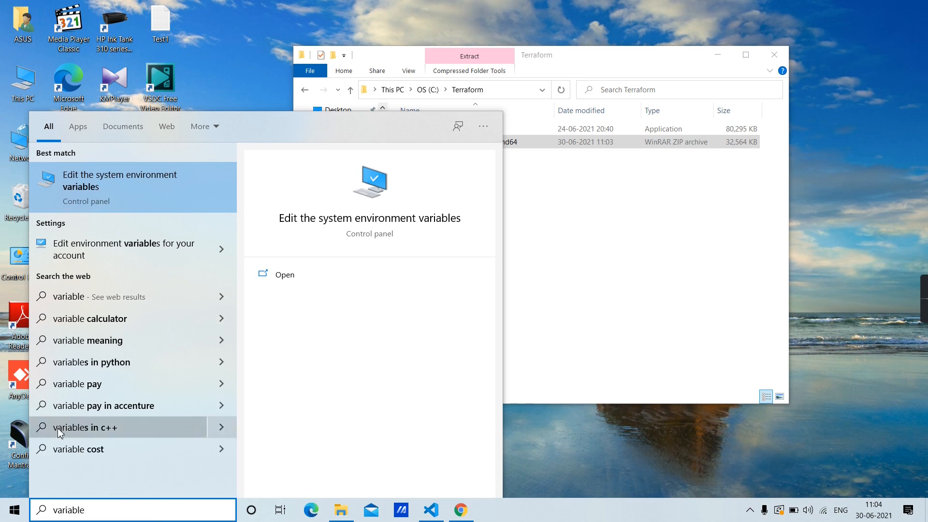
pyautogui.click(81, 202)
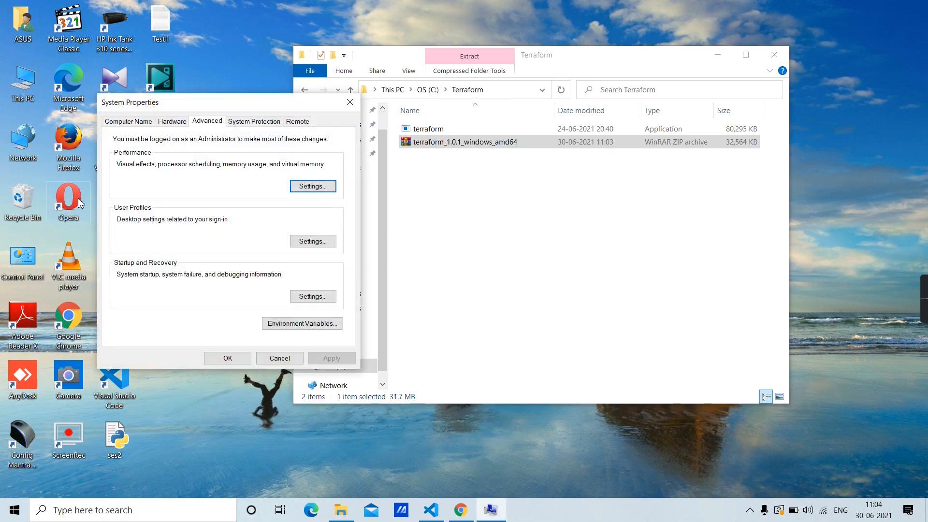
pyautogui.moveTo(215, 104); pyautogui.dragTo(530, 127)
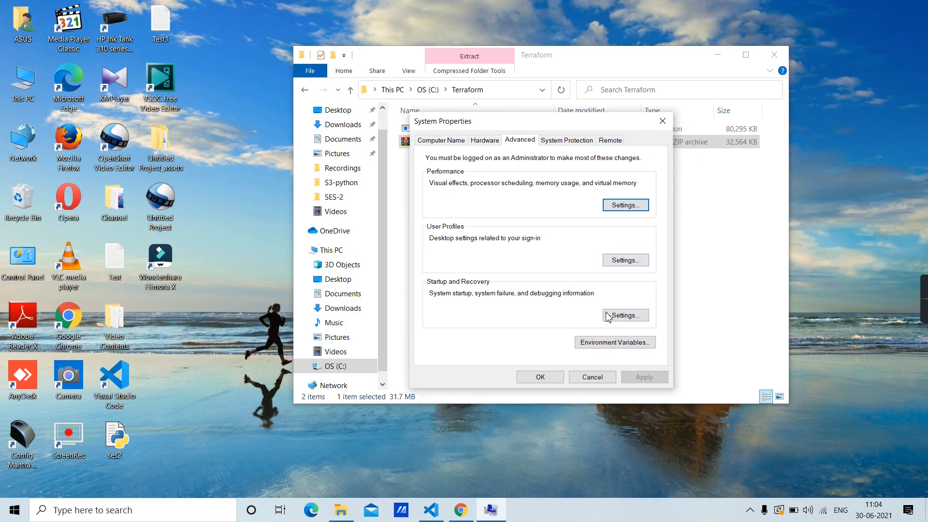
pyautogui.click(608, 342)
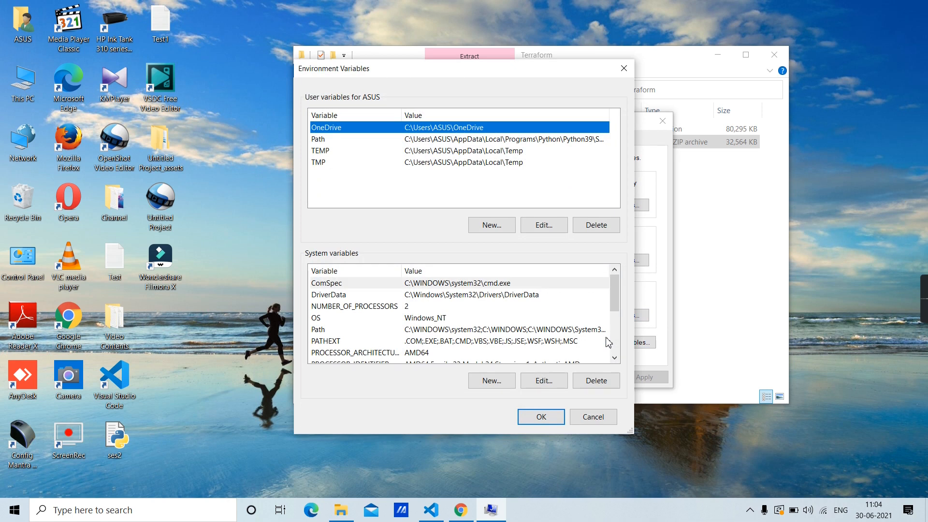
# Step: Add the folder path C:\Terraform, copied from File Explorer, as a new entry in the system Path variable and save the settings
pyautogui.click(432, 330)
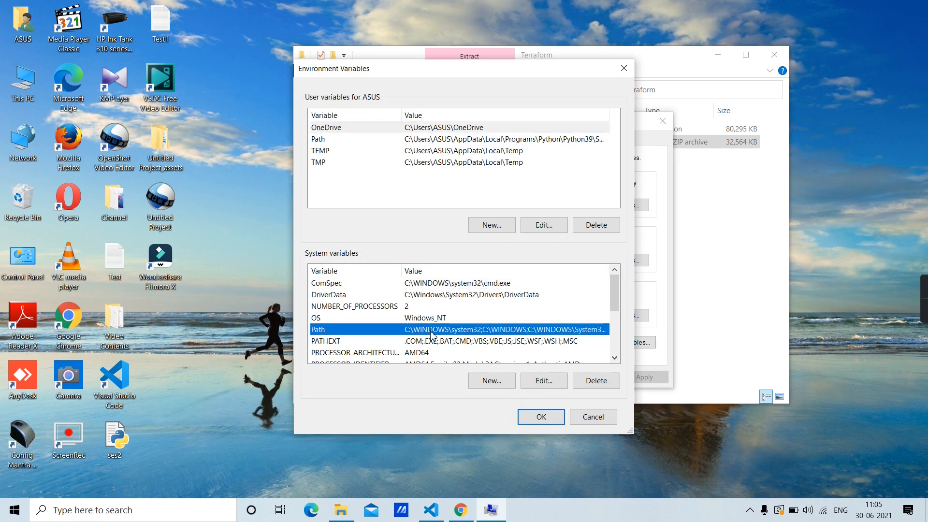
pyautogui.click(542, 381)
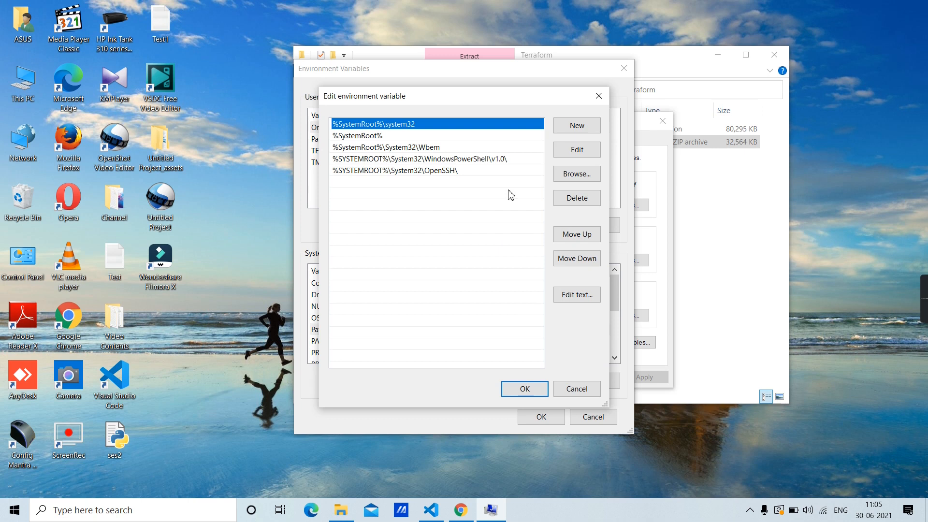
pyautogui.click(583, 129)
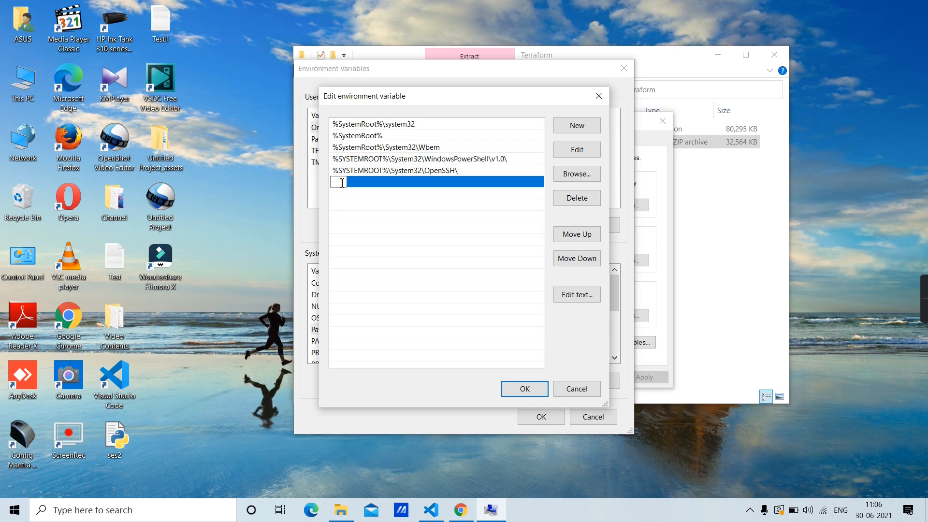
pyautogui.click(340, 510)
pyautogui.click(505, 89)
pyautogui.hotkey('ctrl', 'c')
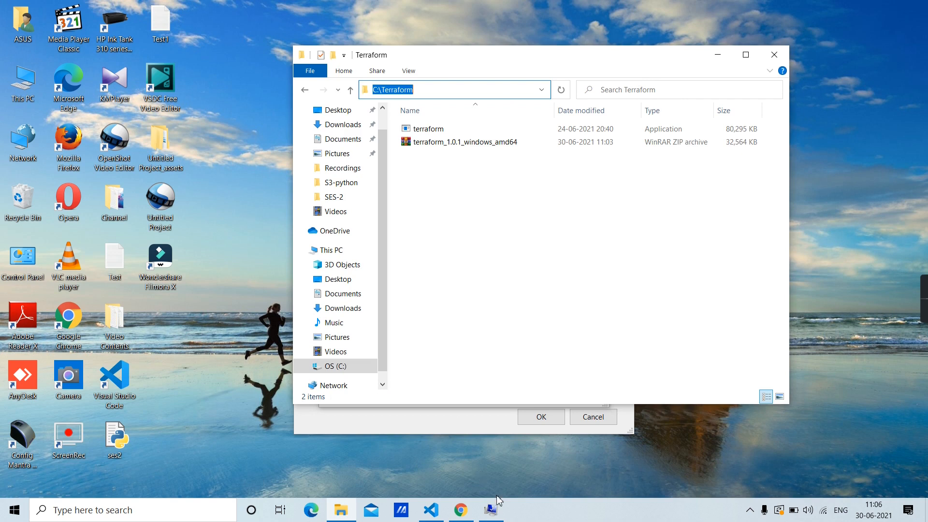
pyautogui.click(491, 510)
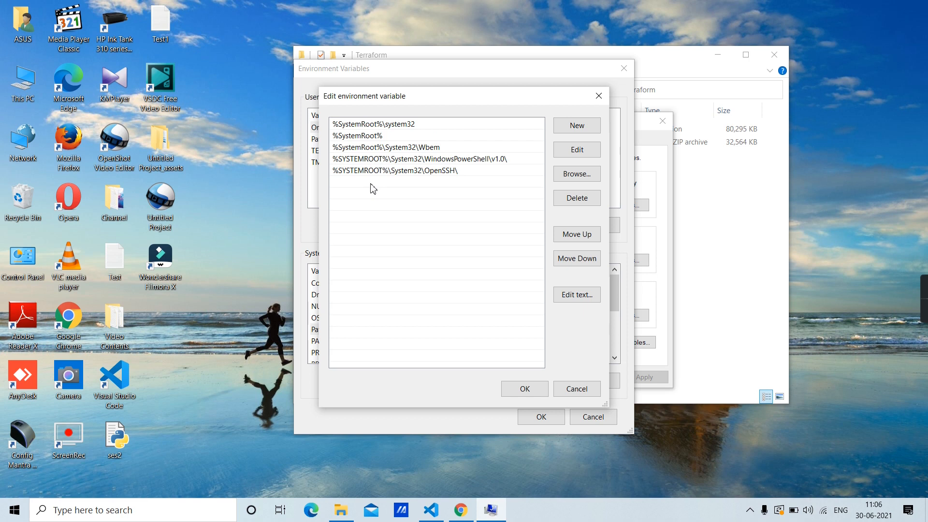
pyautogui.click(566, 130)
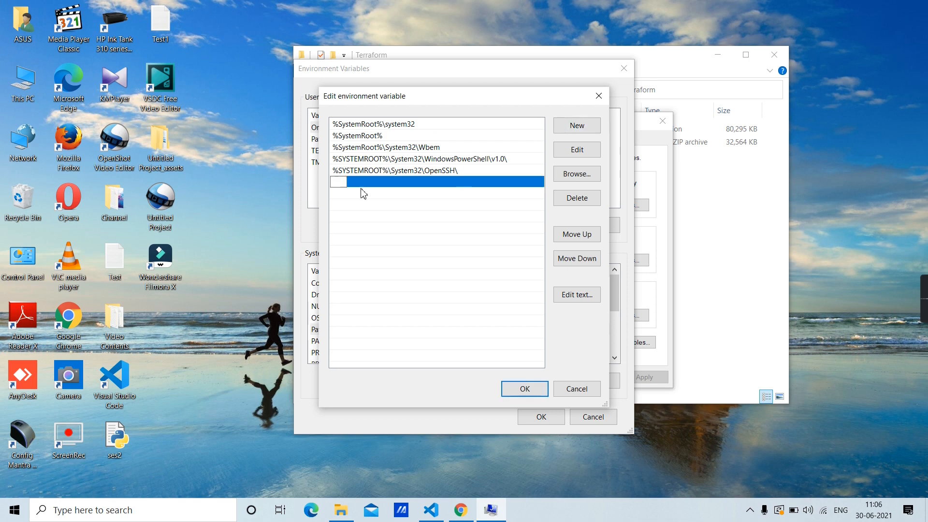
pyautogui.hotkey('ctrl', 'v')
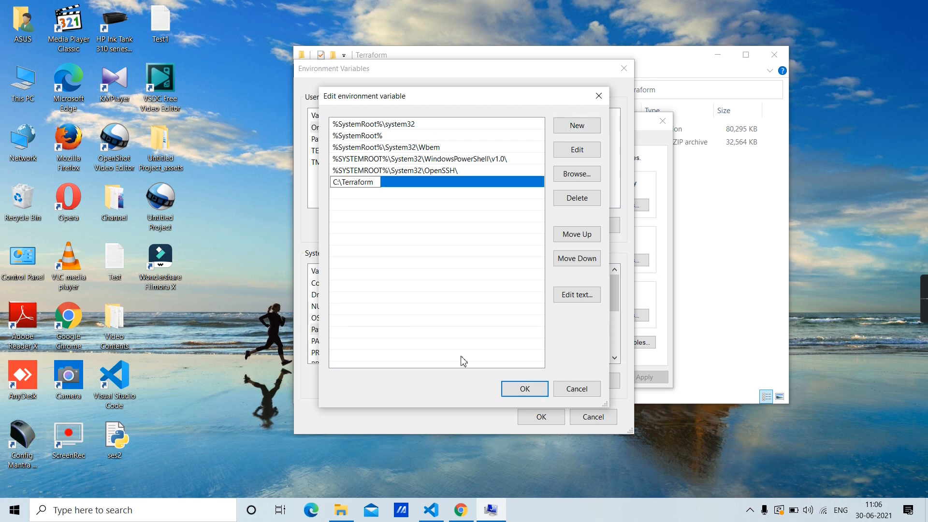
pyautogui.click(533, 392)
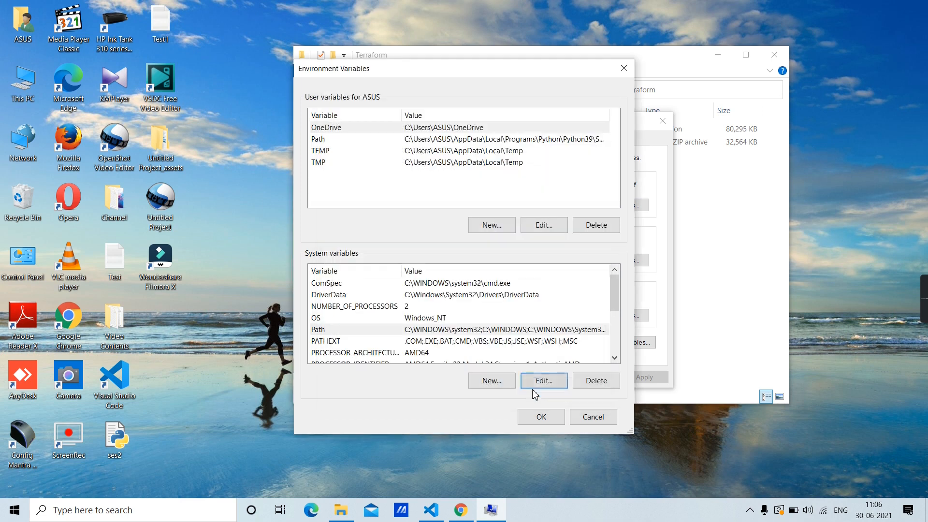
pyautogui.click(542, 416)
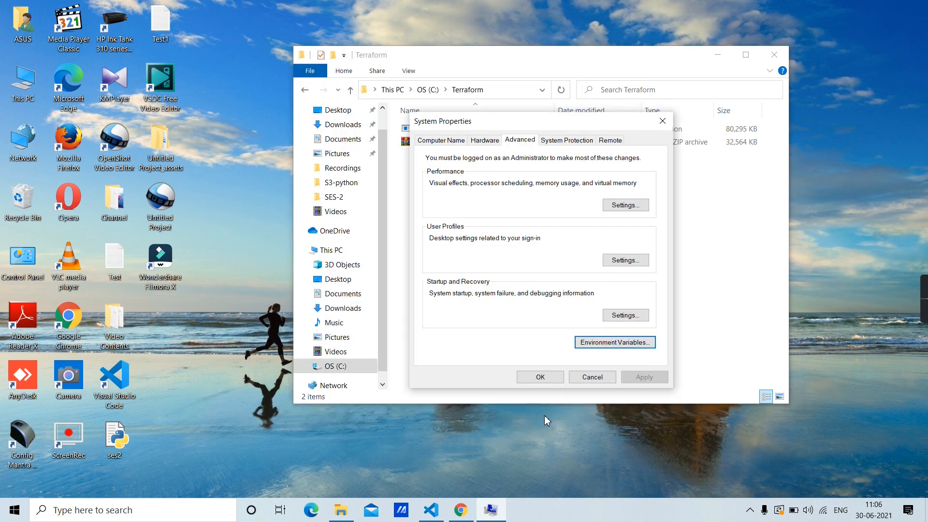
pyautogui.click(547, 380)
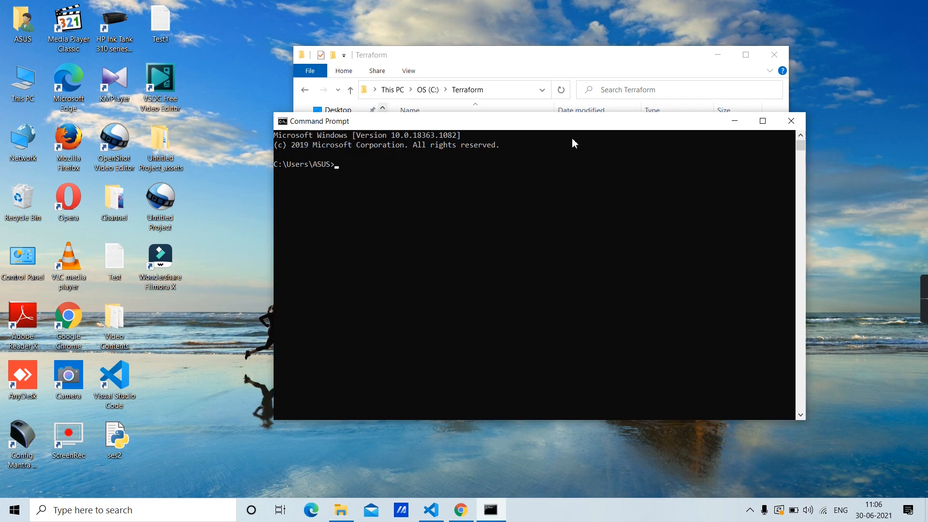
# Step: Check the installed Terraform version in Command Prompt with "terraform --version" and highlight the version output
pyautogui.write('terraform --version')
pyautogui.press('Return')
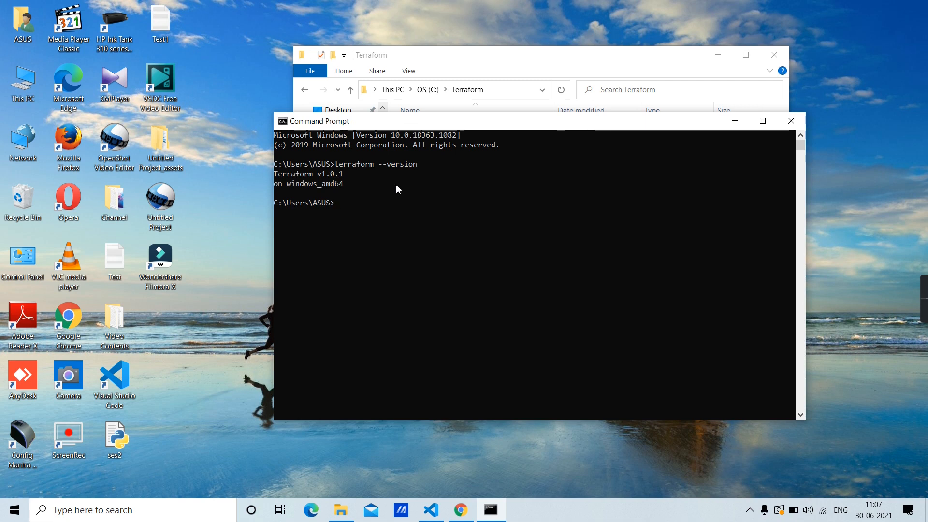
pyautogui.moveTo(344, 187); pyautogui.dragTo(278, 177)
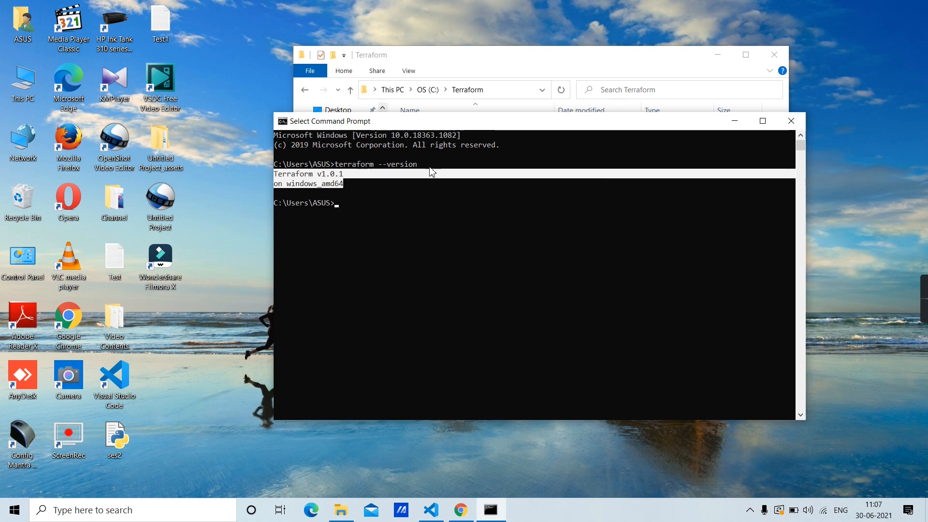
pyautogui.moveTo(926, 271)
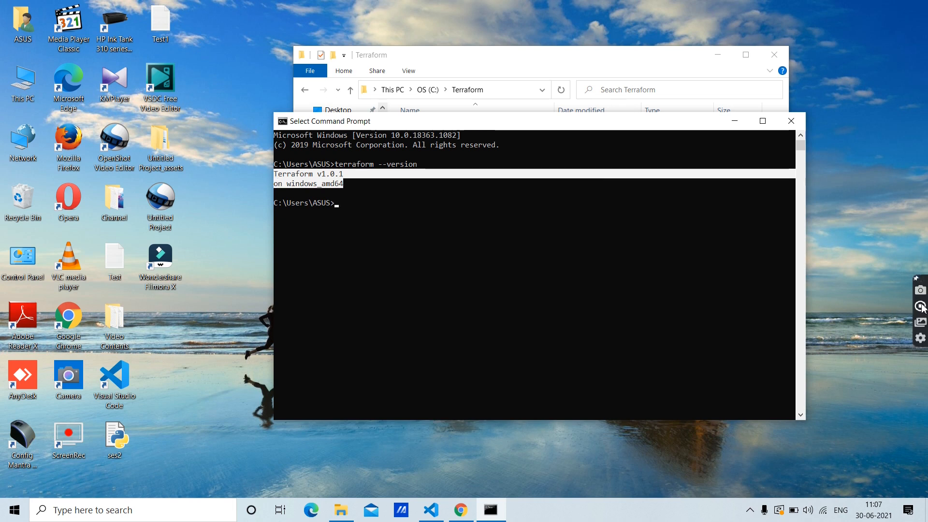